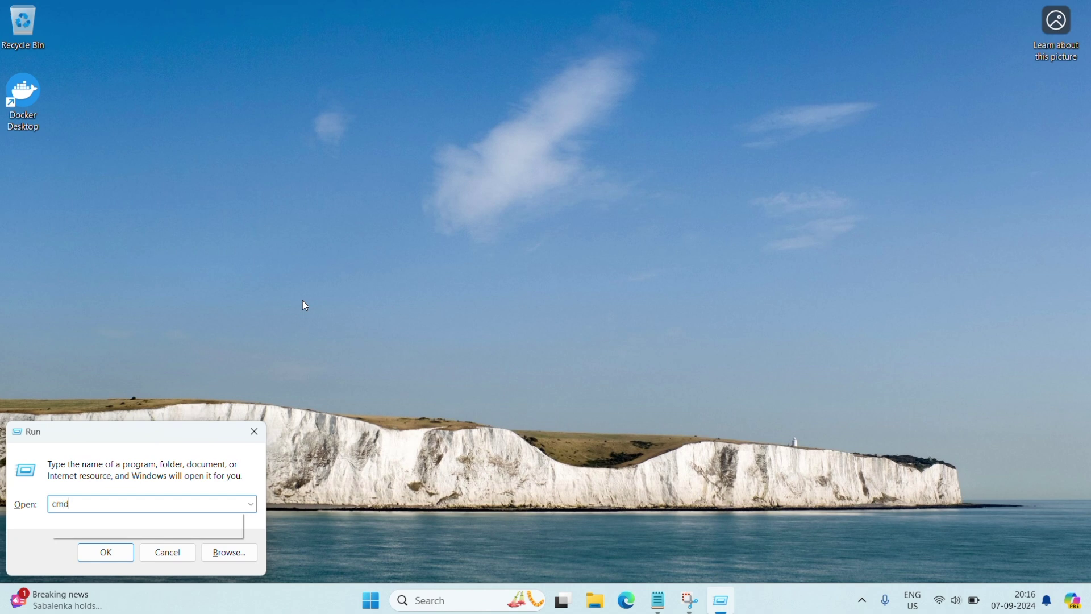
- Open a command prompt, enter the elasticsearch folder and list its contents
{"action": "key", "text": "Return"}
{"action": "type", "text": "cd ela"}
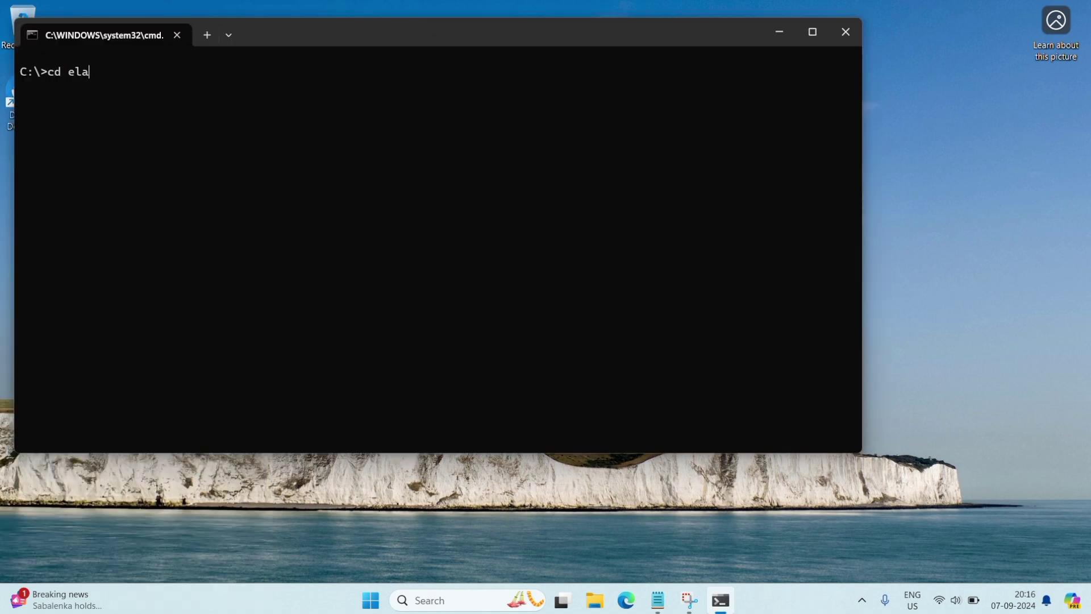
{"action": "type", "text": "sticsearch"}
{"action": "key", "text": "Return"}
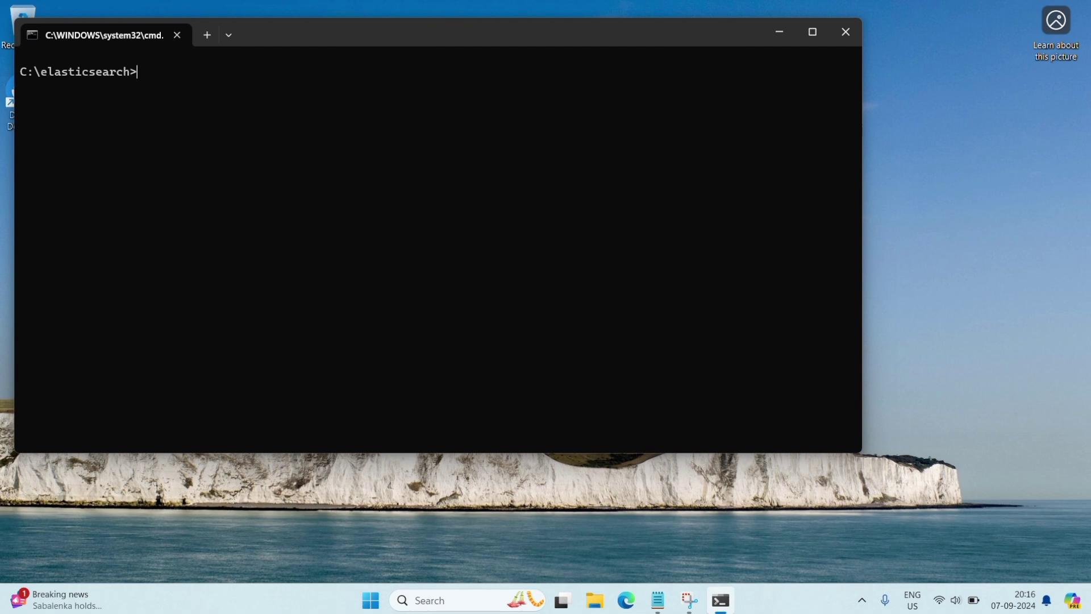
{"action": "type", "text": "dir"}
{"action": "key", "text": "Return"}
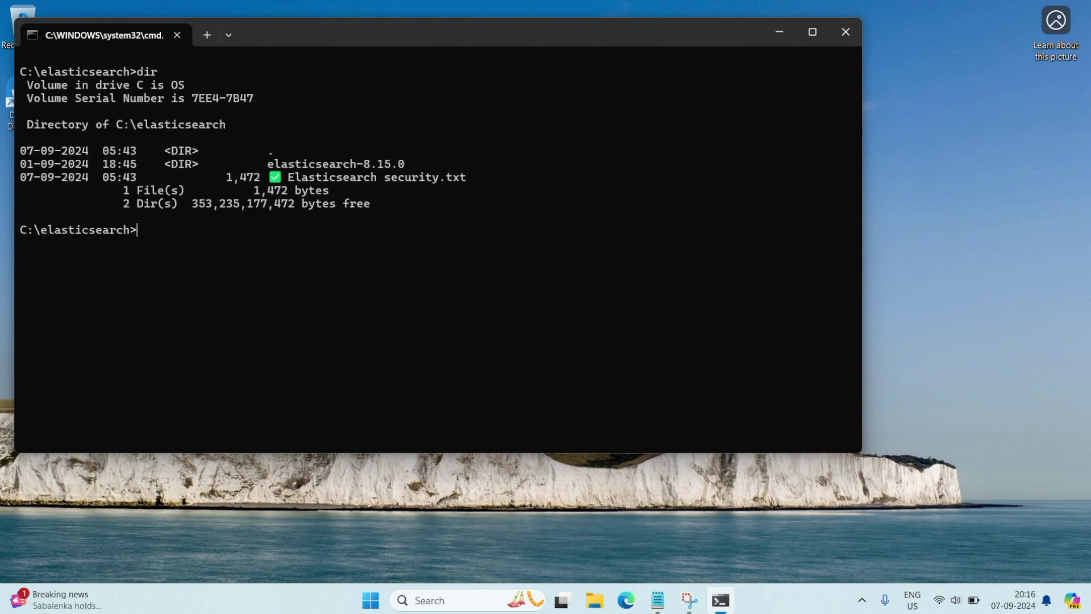
- Move into the elasticsearch-8.15.0 folder and then its bin folder
{"action": "type", "text": "cd e;"}
{"action": "key", "text": "BackSpace"}
{"action": "type", "text": "las"}
{"action": "key", "text": "Tab"}
{"action": "key", "text": "Return"}
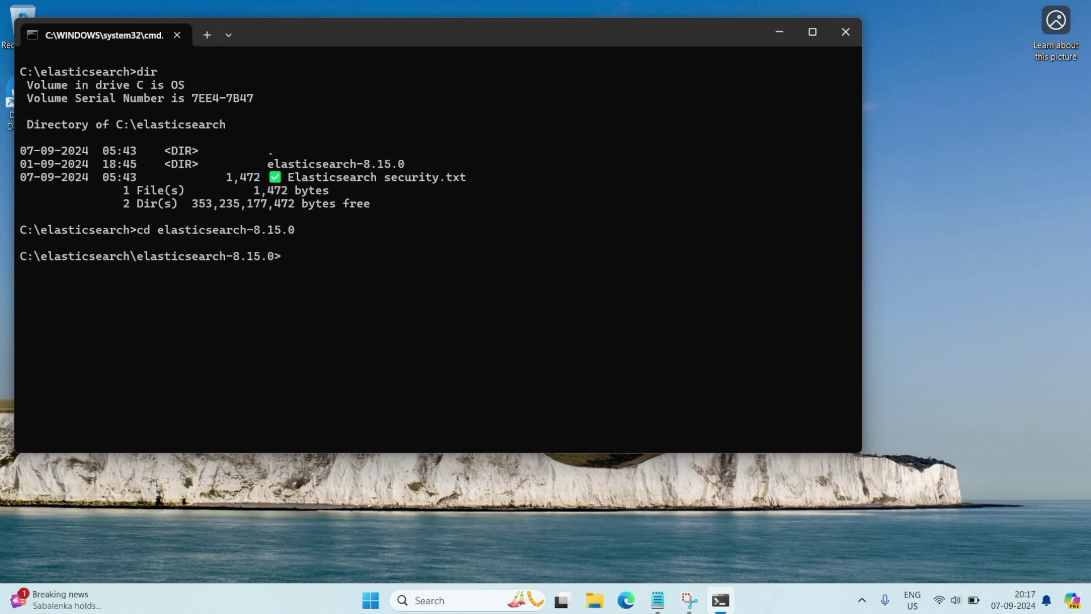
{"action": "type", "text": "cd bin"}
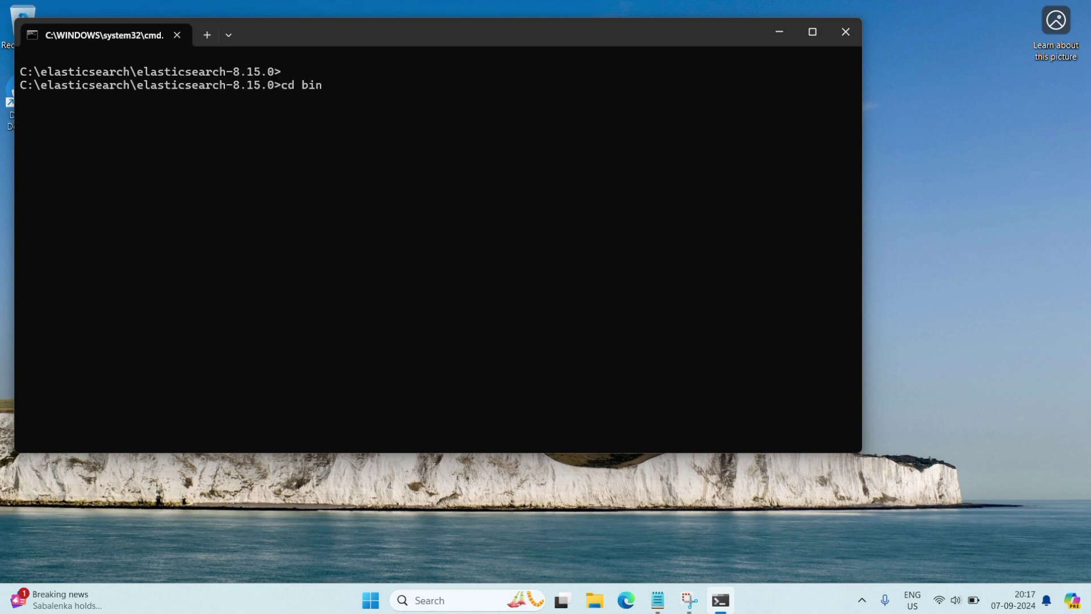
{"action": "key", "text": "Return"}
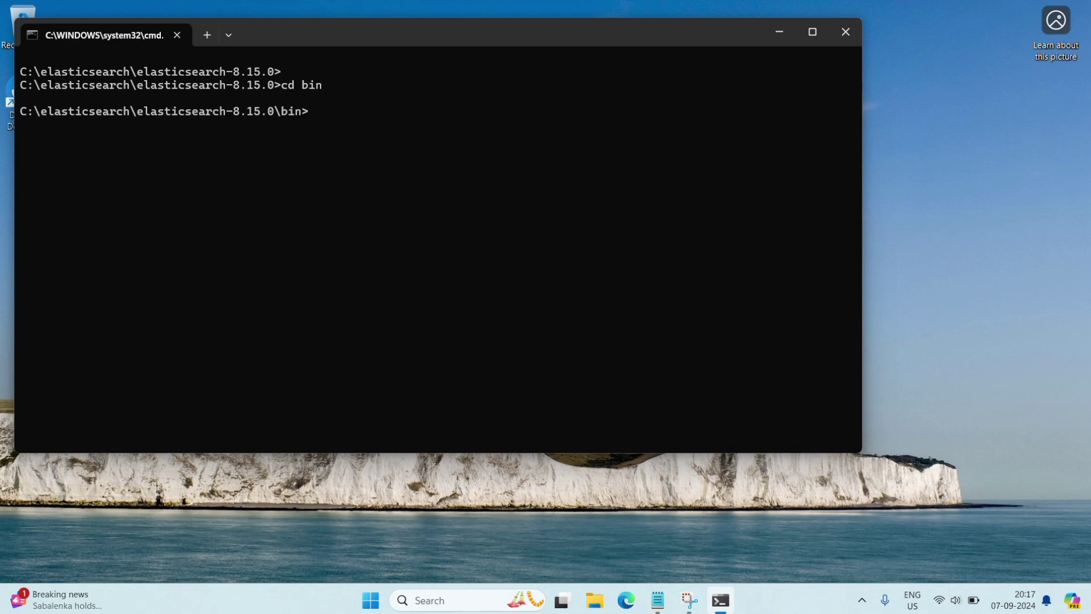
- List the bin folder and launch Elasticsearch with elasticsearch.bat
{"action": "type", "text": "dir"}
{"action": "key", "text": "Return"}
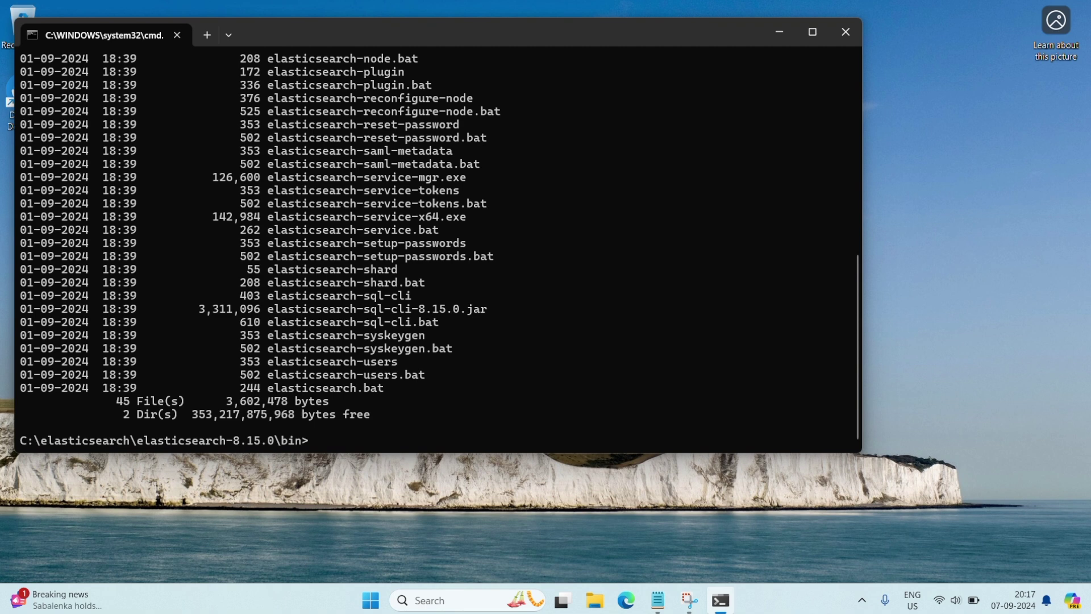
{"action": "type", "text": "ela"}
{"action": "type", "text": "sticsearch"}
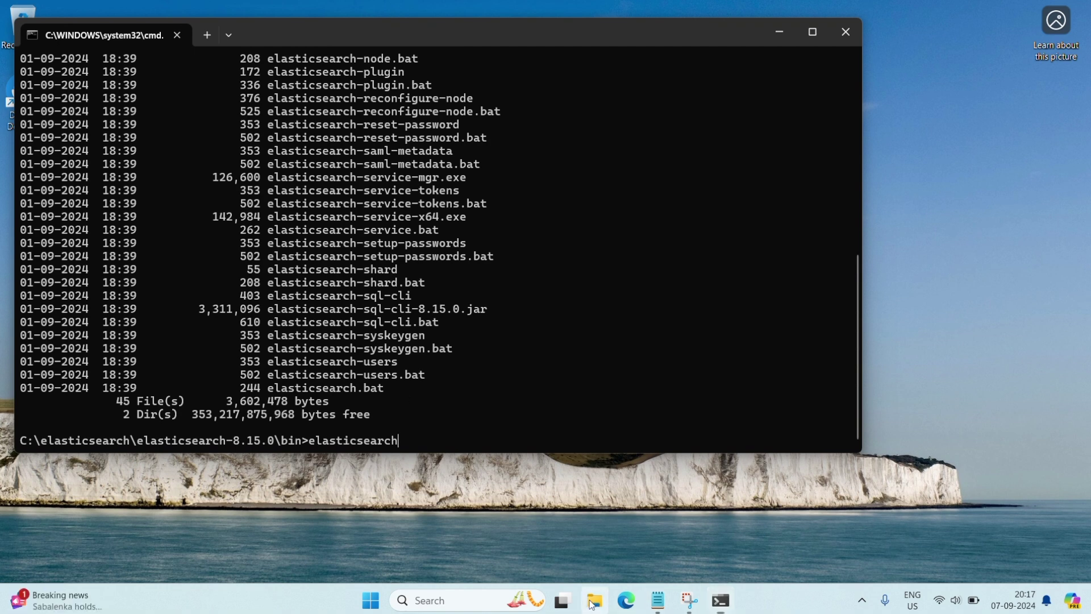
{"action": "type", "text": ".bat"}
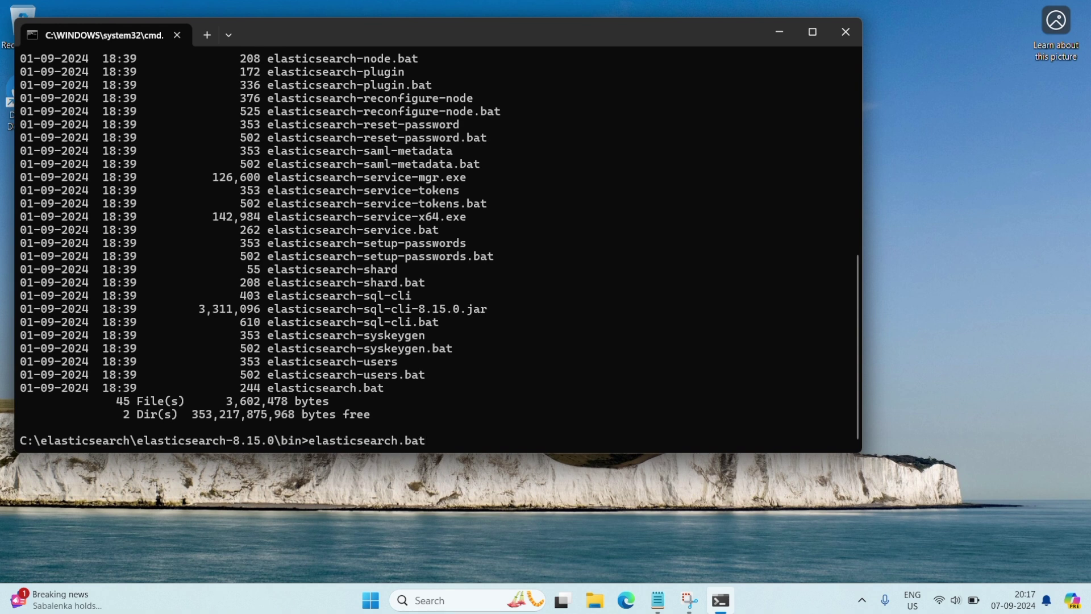
{"action": "key", "text": "Return"}
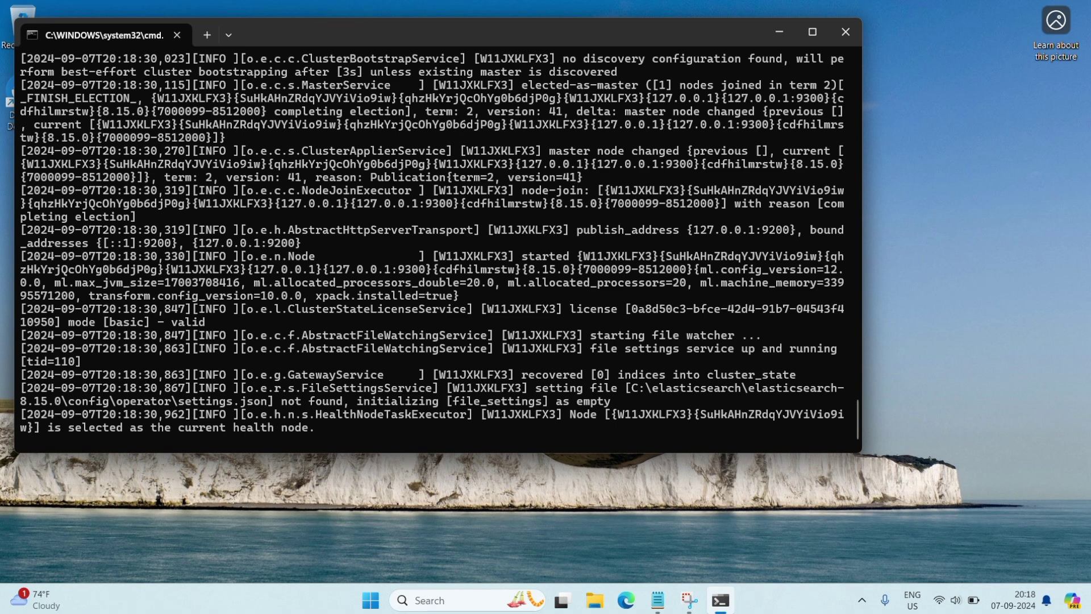
{"action": "type", "text": "localhost:9200"}
- Check localhost:9200 returns the Elasticsearch 8.15.0 response, then start a tab for elastic.co/downloads/kibana
{"action": "key", "text": "Return"}
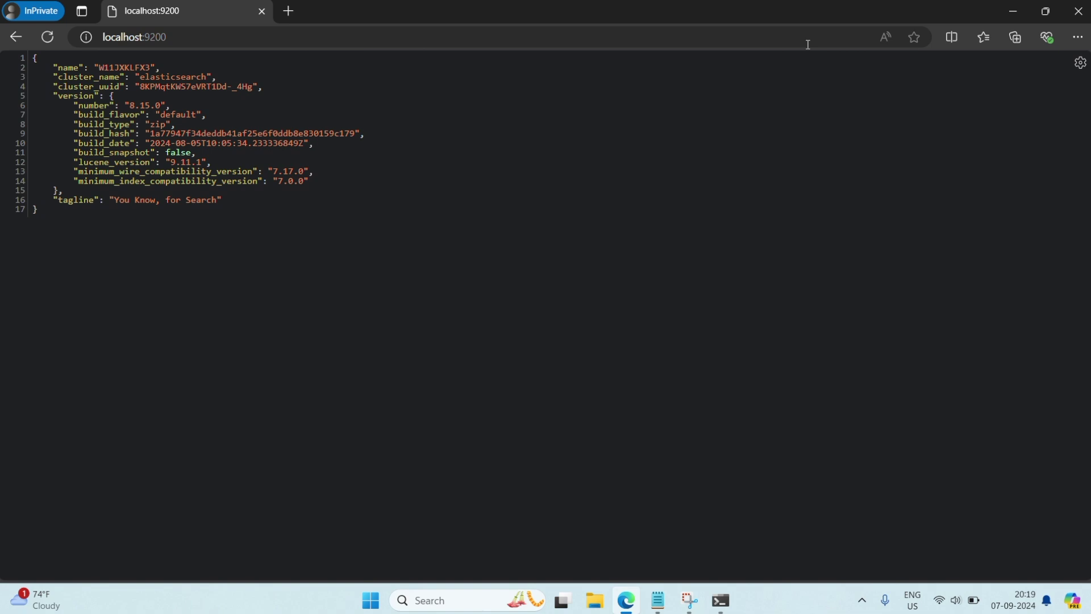
{"action": "left_click", "coordinate": [289, 11]}
{"action": "type", "text": "https://elastic.co/downloads/kibana"}
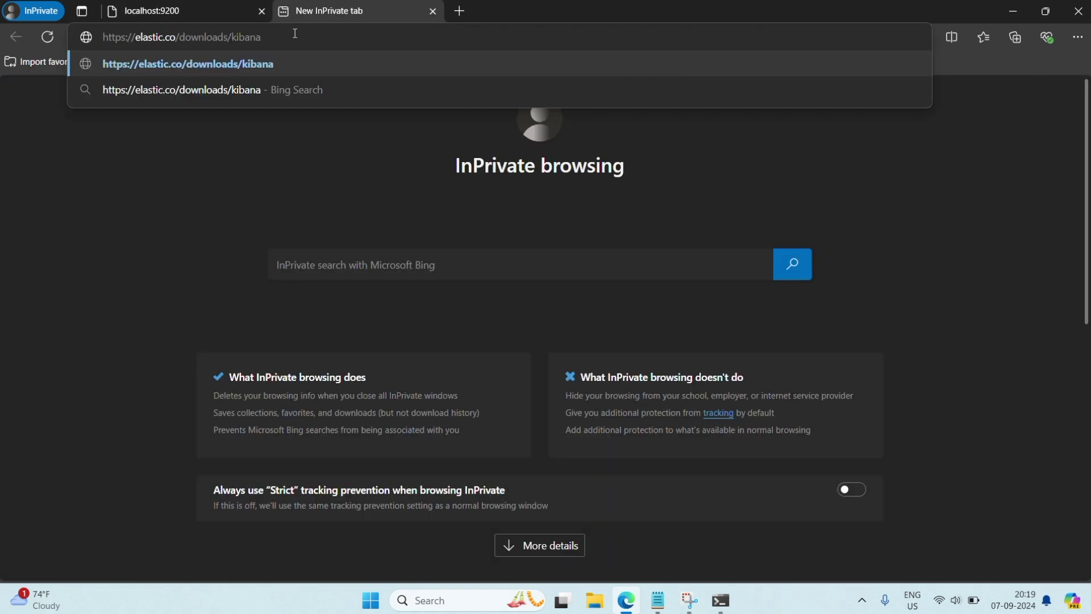
- Load the Kibana downloads page and download the Windows 8.15.1 zip
{"action": "key", "text": "Return"}
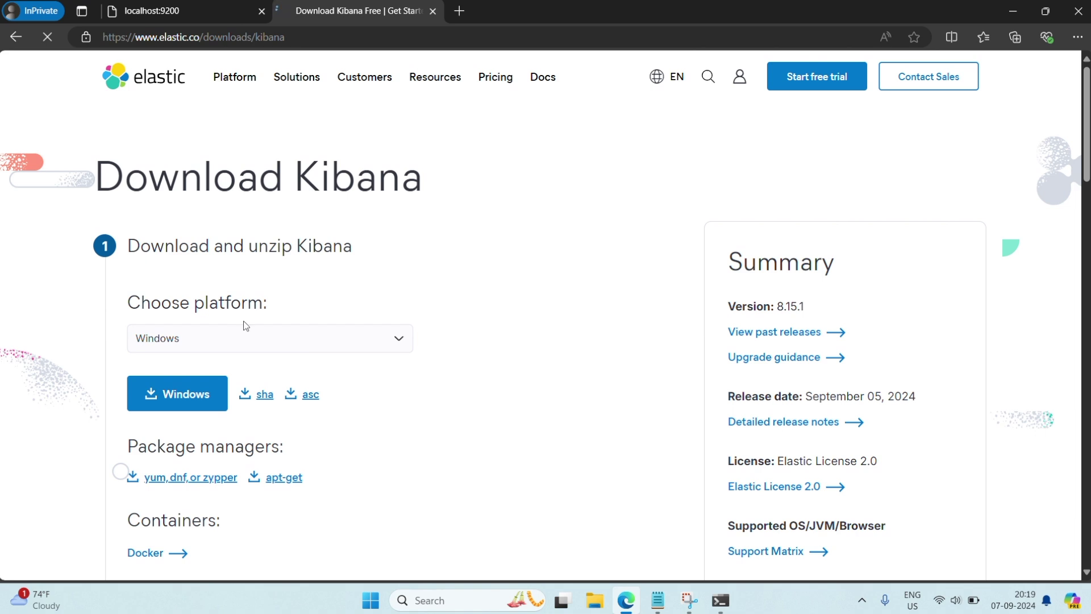
{"action": "left_click", "coordinate": [213, 399]}
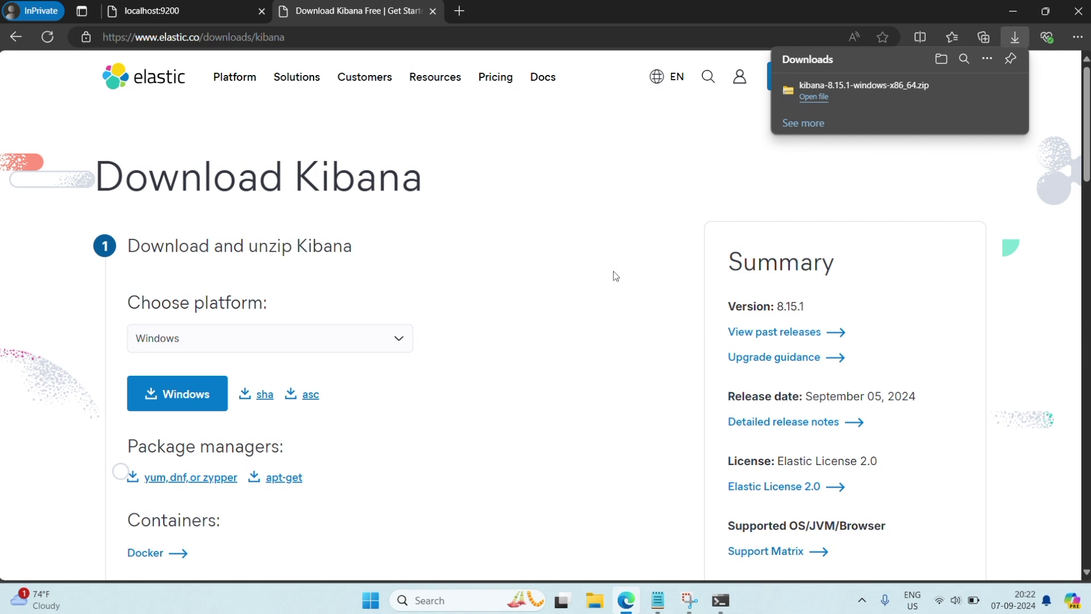
{"action": "mouse_move", "coordinate": [895, 91]}
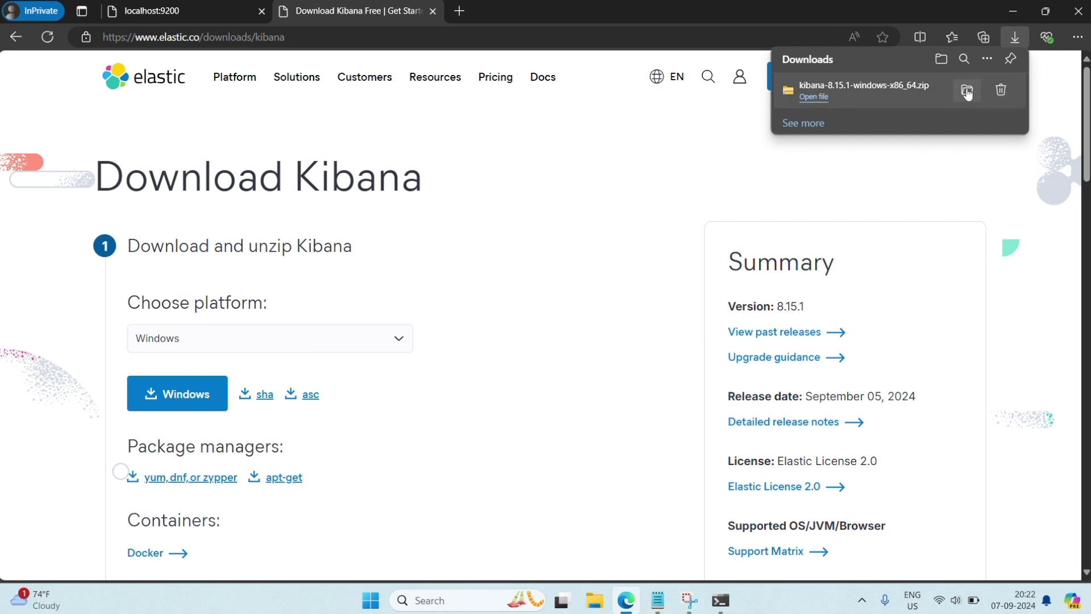
- Show the Kibana zip in its folder and extract all its files to C:\
{"action": "left_click", "coordinate": [967, 93]}
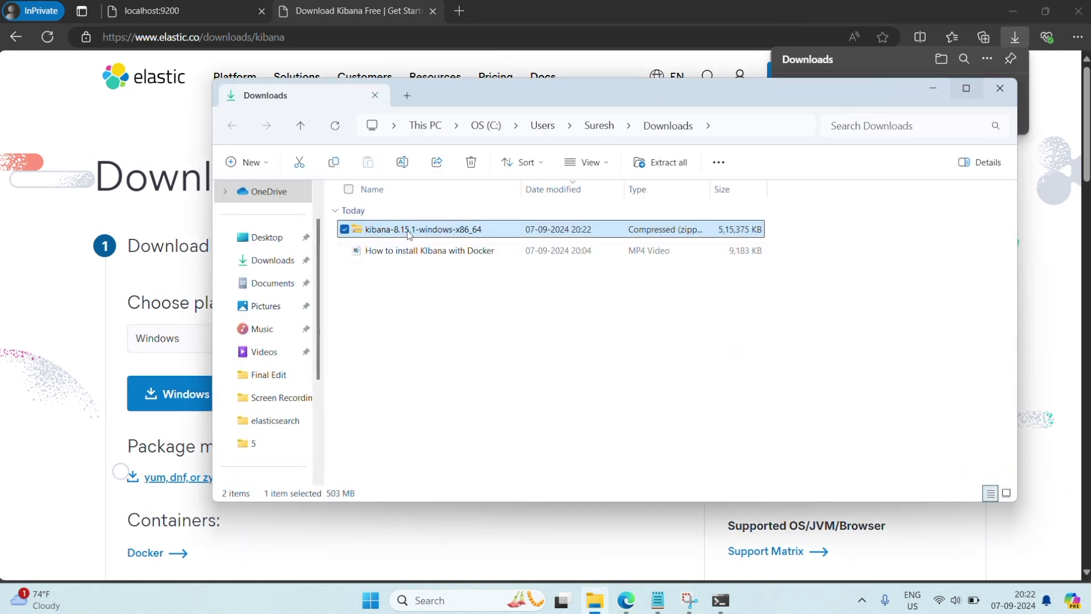
{"action": "right_click", "coordinate": [410, 234]}
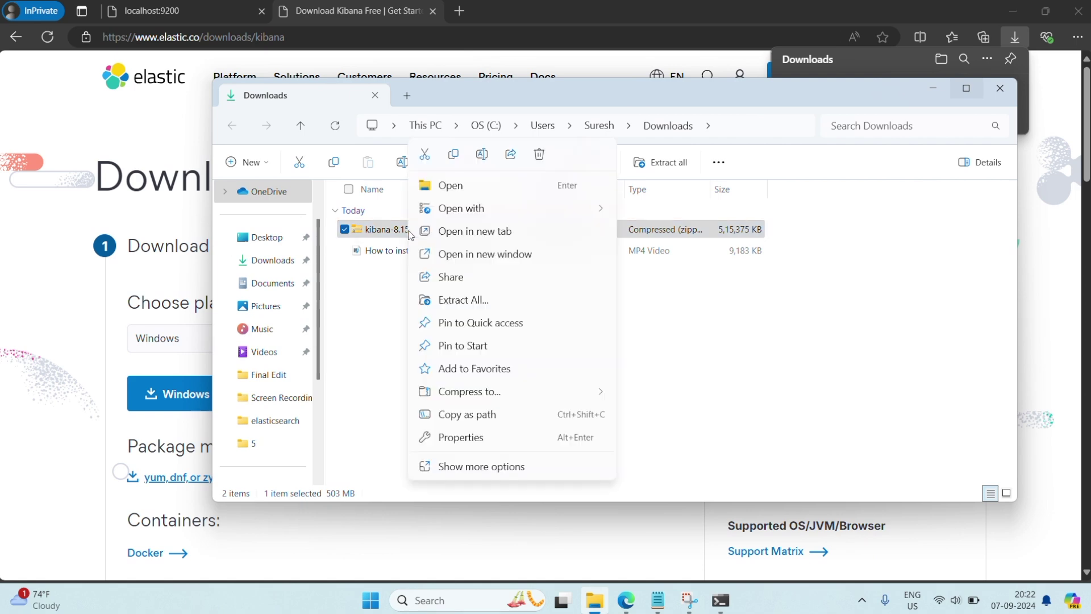
{"action": "left_click", "coordinate": [464, 298]}
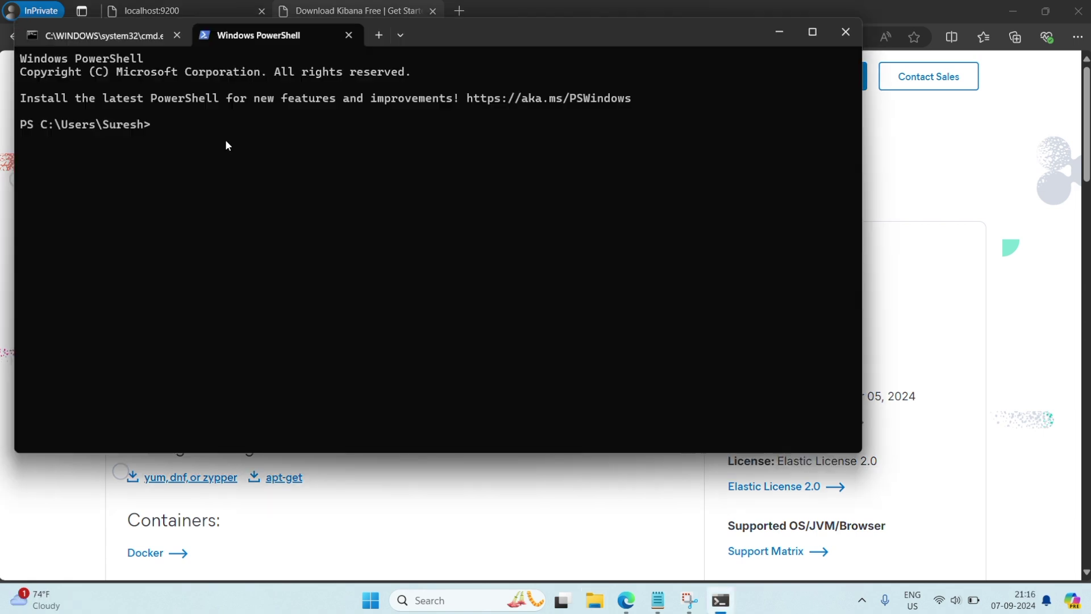
- In PowerShell, clear the screen and go up to the root of drive C
{"action": "type", "text": "c"}
{"action": "type", "text": "ls"}
{"action": "key", "text": "Return"}
{"action": "type", "text": "cd .."}
{"action": "key", "text": "Return"}
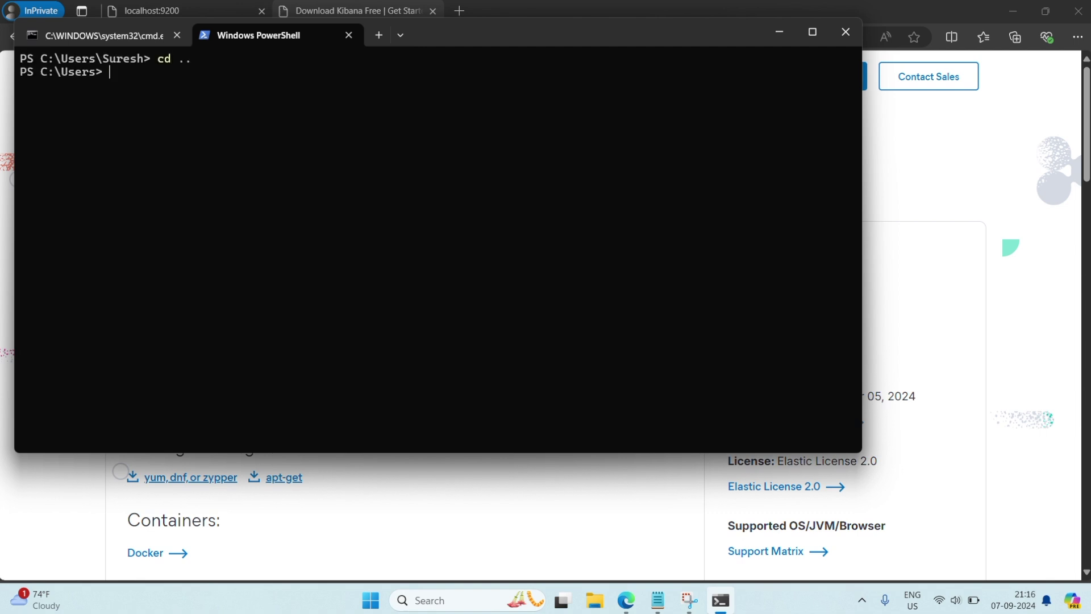
{"action": "type", "text": "cd"}
{"action": "key", "text": "Return"}
{"action": "type", "text": "c"}
{"action": "type", "text": "ls"}
{"action": "key", "text": "Return"}
- Move into the C:\kibana-8.15.1\bin folder
{"action": "type", "text": "cd "}
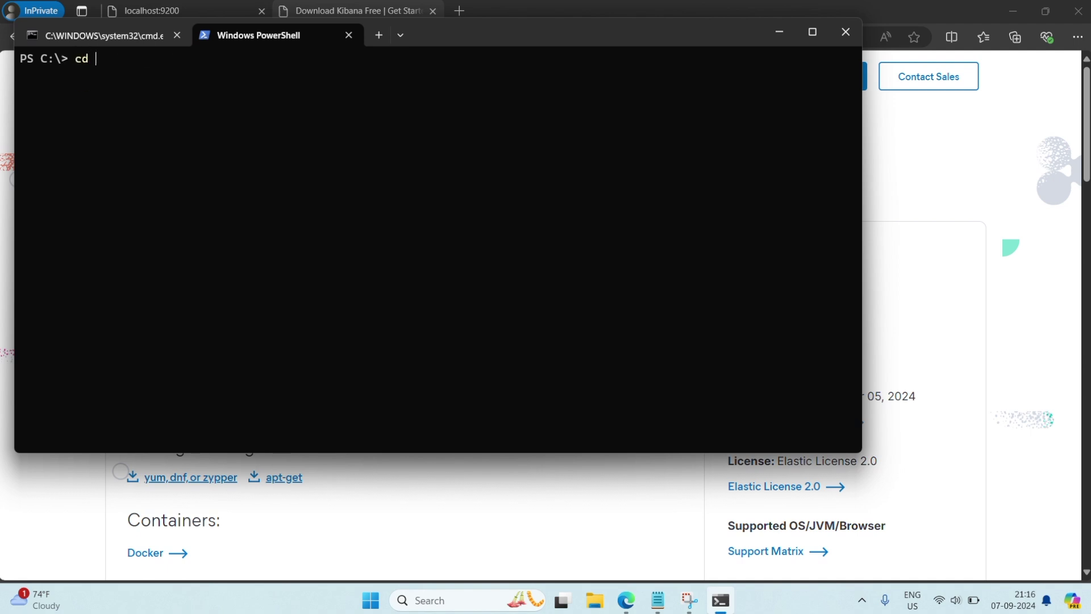
{"action": "type", "text": ".\\kib"}
{"action": "key", "text": "Tab"}
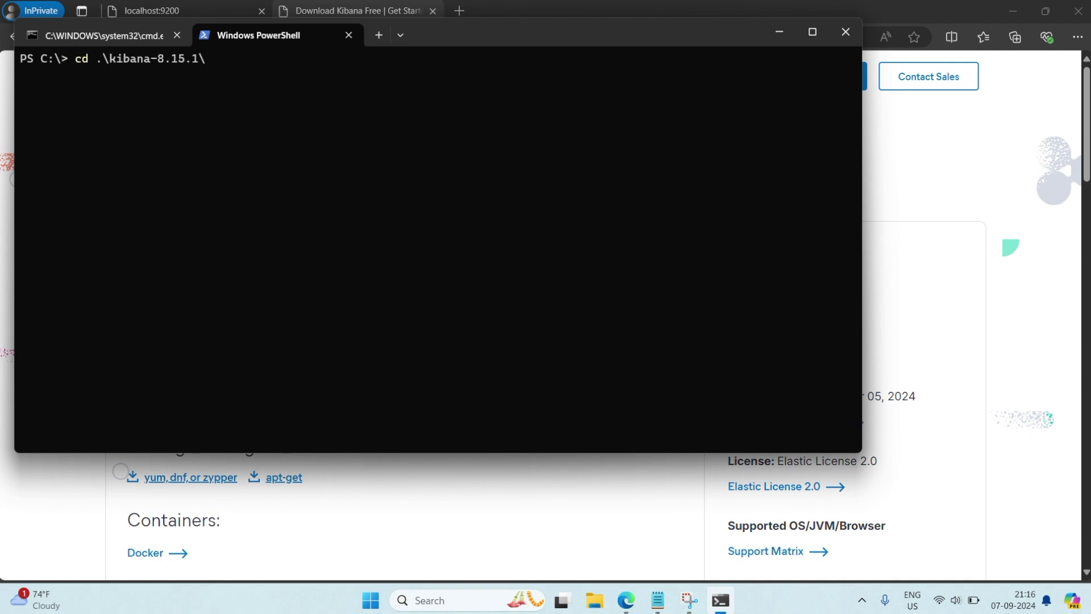
{"action": "key", "text": "Return"}
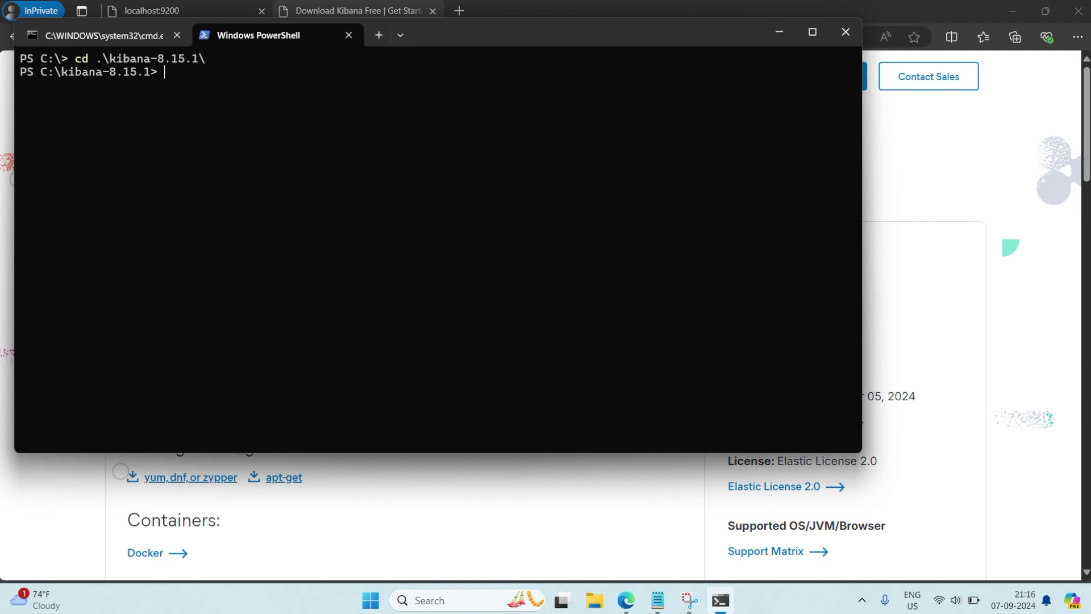
{"action": "type", "text": "cd bi"}
{"action": "type", "text": "n"}
{"action": "key", "text": "Return"}
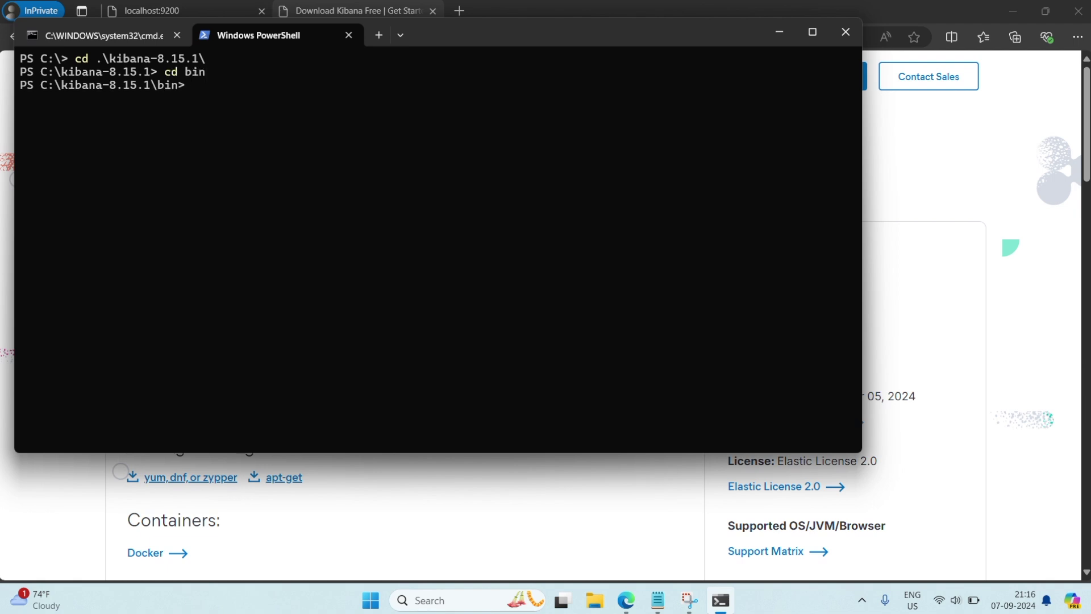
- Launch Kibana with kibana.bat and close the extra bin folder window
{"action": "type", "text": "di"}
{"action": "key", "text": "BackSpace"}
{"action": "key", "text": "BackSpace"}
{"action": "type", "text": "kibana.ba"}
{"action": "key", "text": "Tab"}
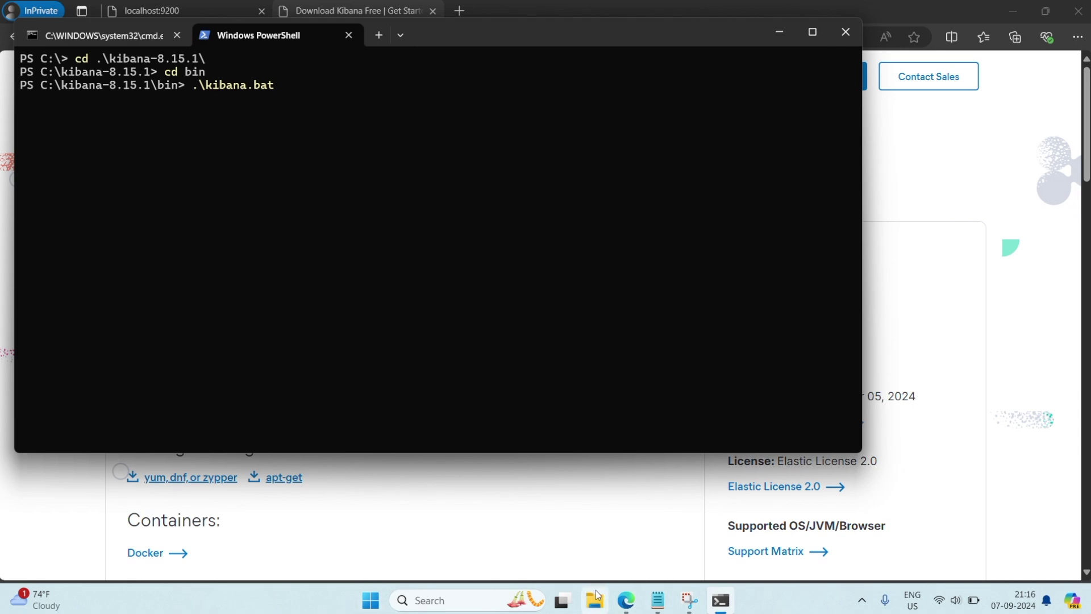
{"action": "left_click", "coordinate": [594, 601]}
{"action": "left_click", "coordinate": [261, 126]}
{"action": "key", "text": "Return"}
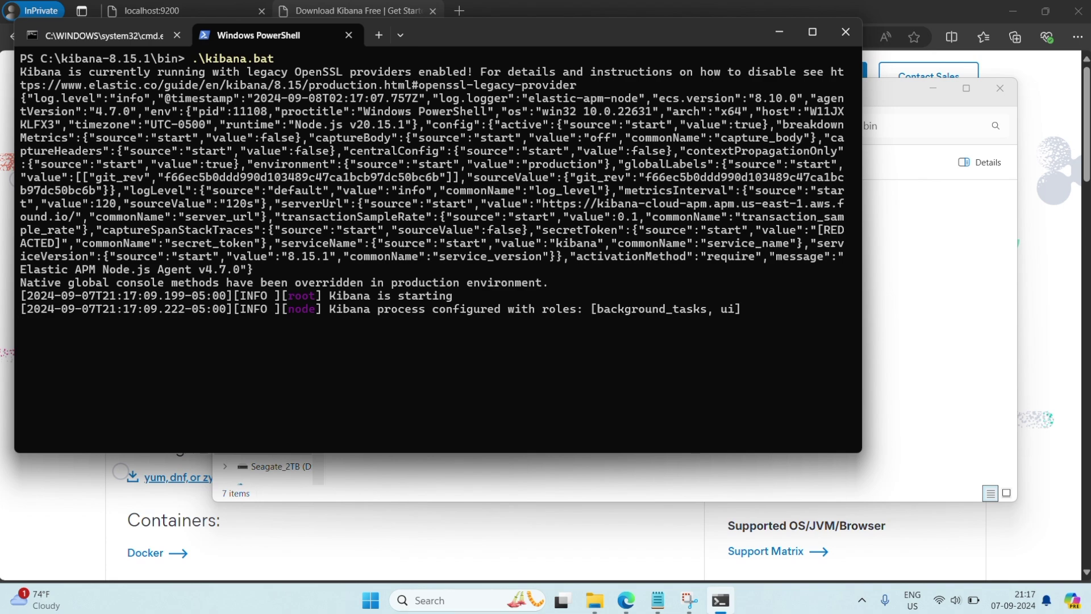
{"action": "left_click", "coordinate": [1002, 93]}
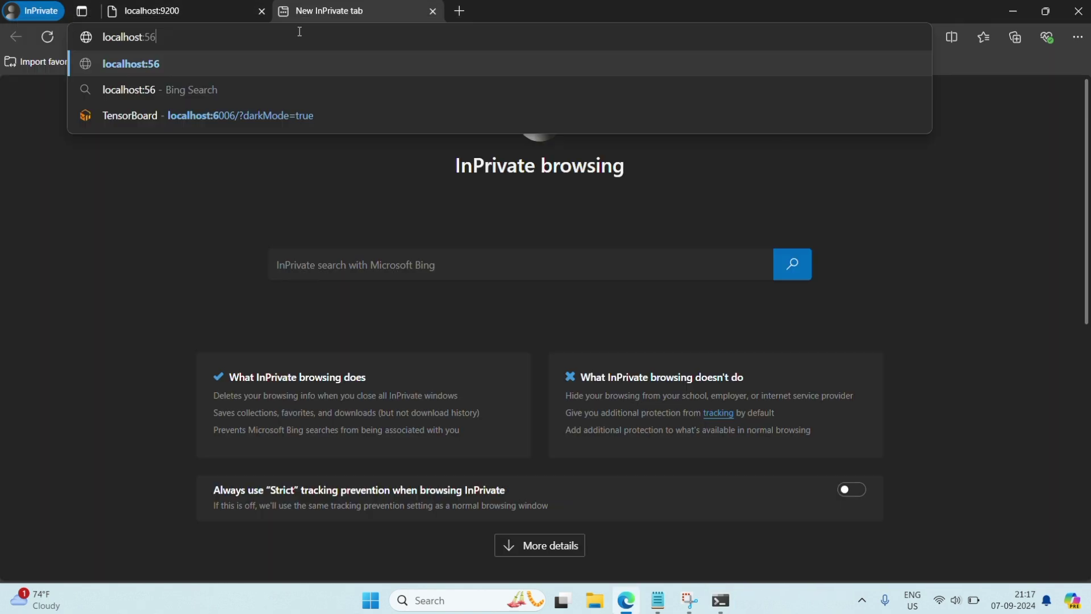
- Load Kibana at localhost:5601 and skip the integrations onboarding
{"action": "type", "text": "01"}
{"action": "key", "text": "Return"}
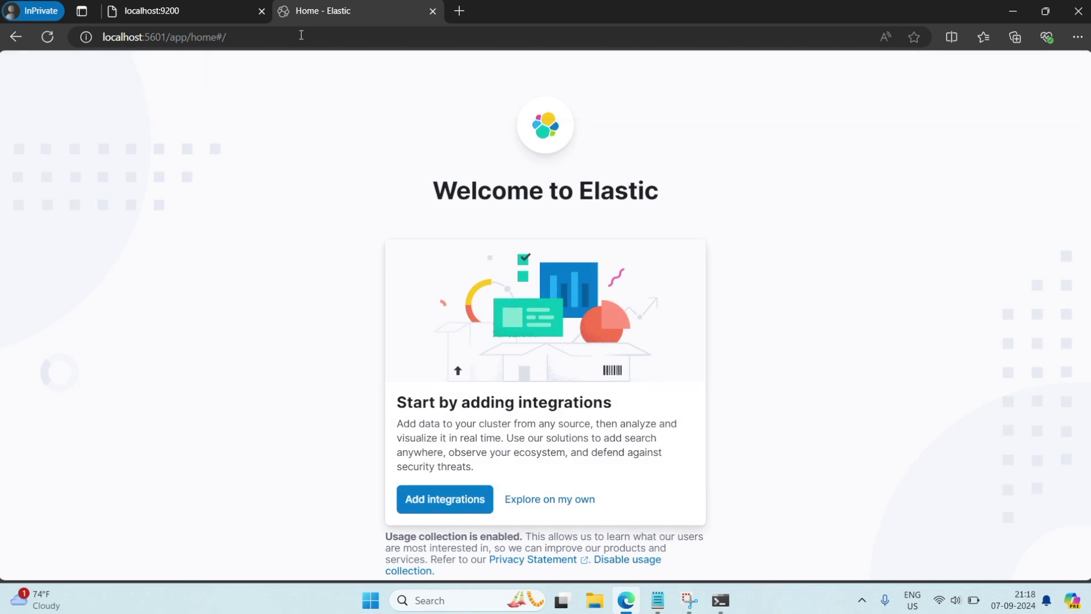
{"action": "left_click", "coordinate": [560, 500]}
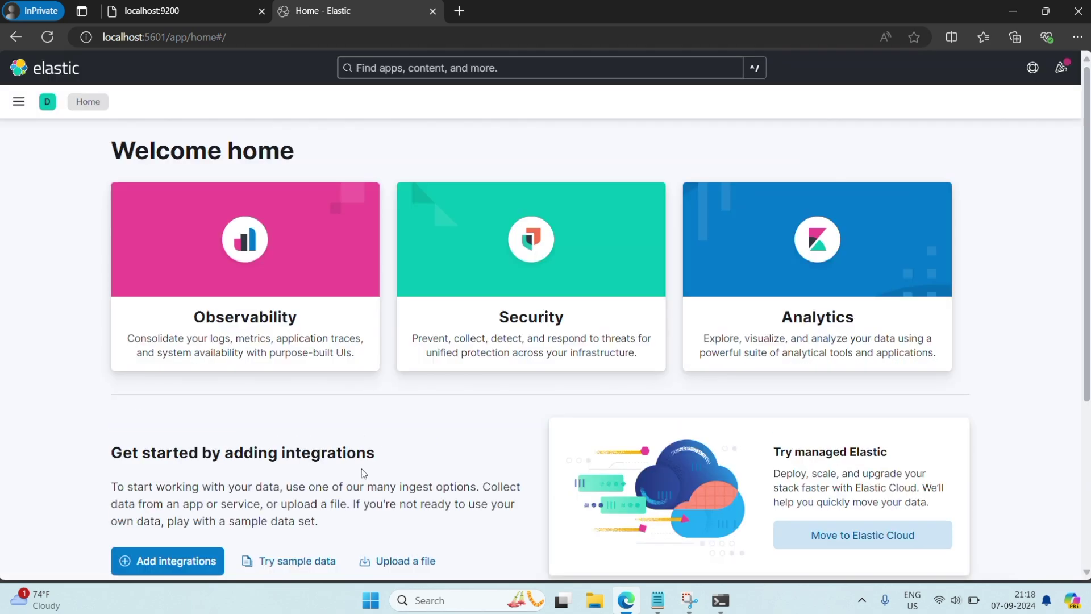
- Scroll down and back up the Kibana Welcome home page to look it over
{"action": "scroll", "coordinate": [547, 444], "scroll_direction": "down", "scroll_amount": 3}
{"action": "scroll", "coordinate": [547, 443], "scroll_direction": "up", "scroll_amount": 3}
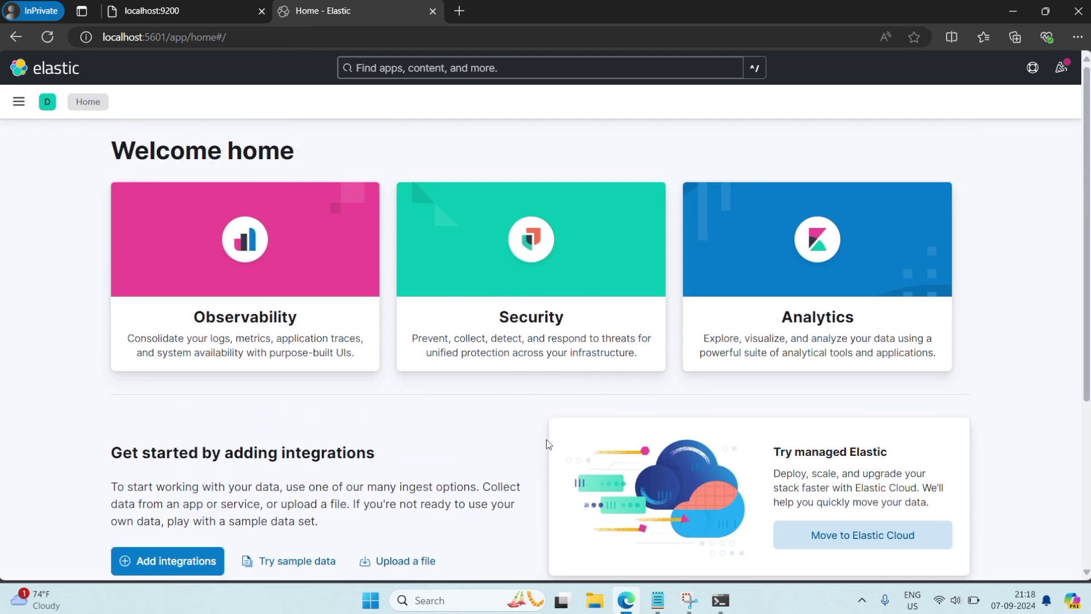